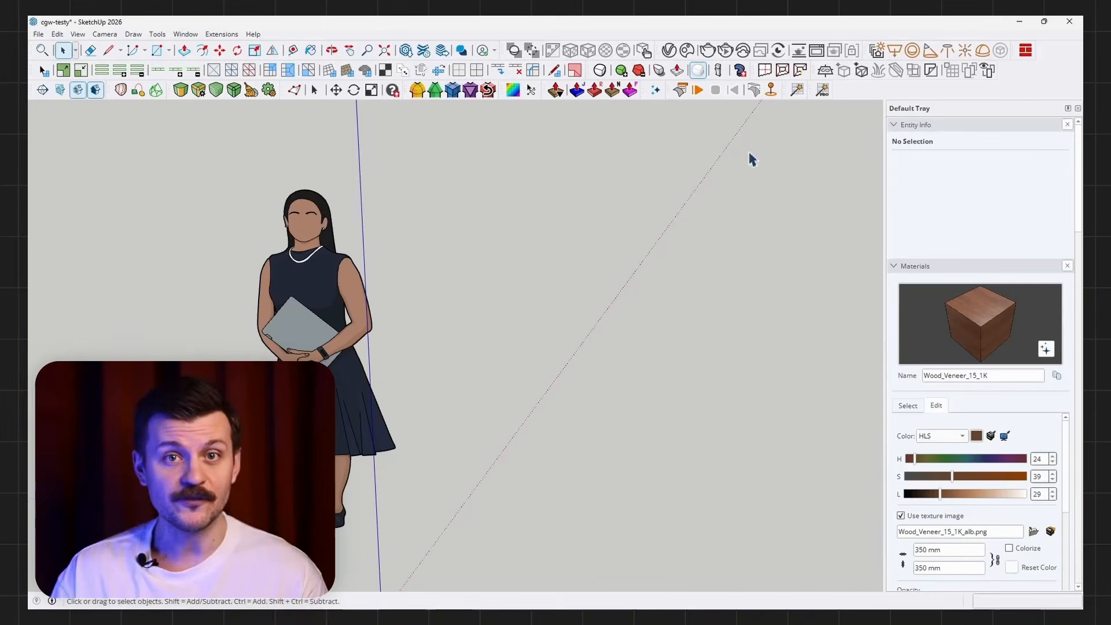
Open the free and PRO versions of Custom Ground Wizard to compare their brick, herringbone and texture alignment options
click(798, 93)
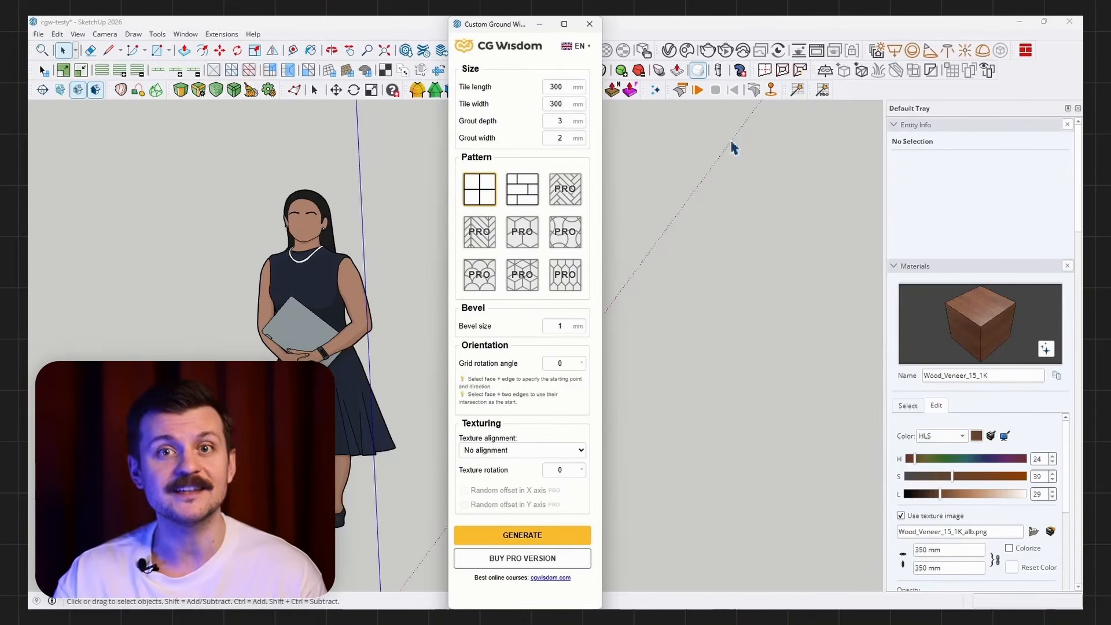
click(522, 194)
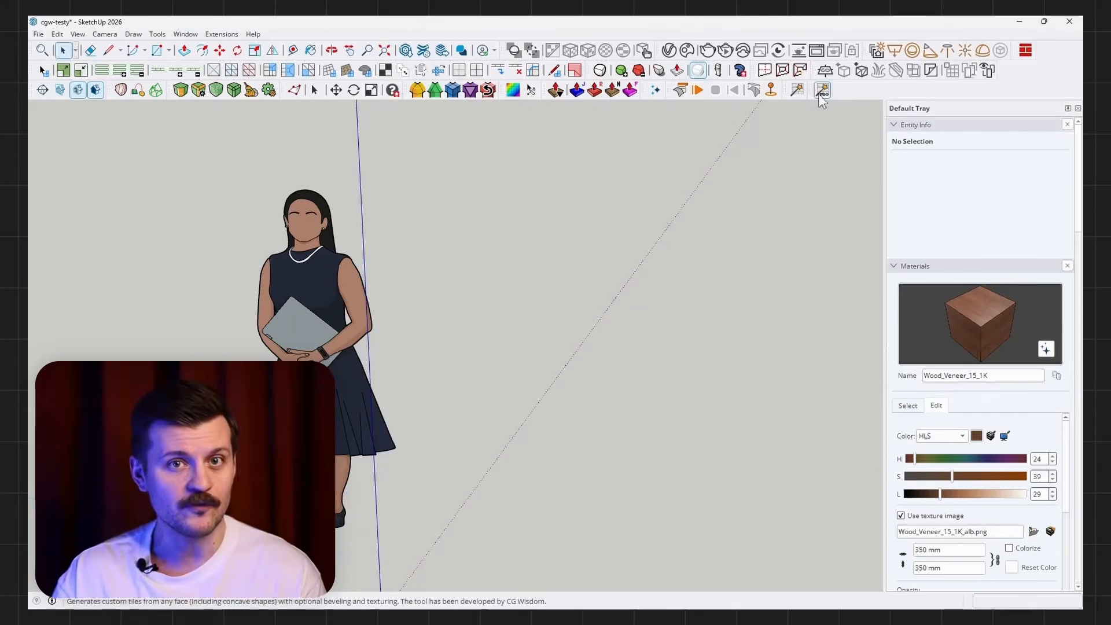
click(822, 91)
click(822, 213)
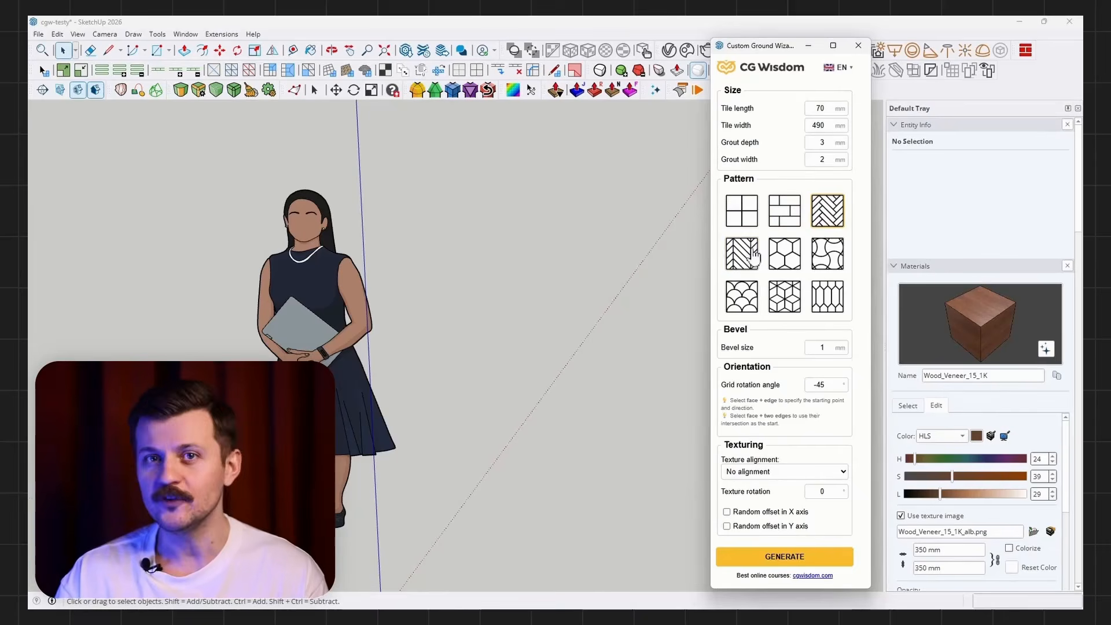
click(797, 478)
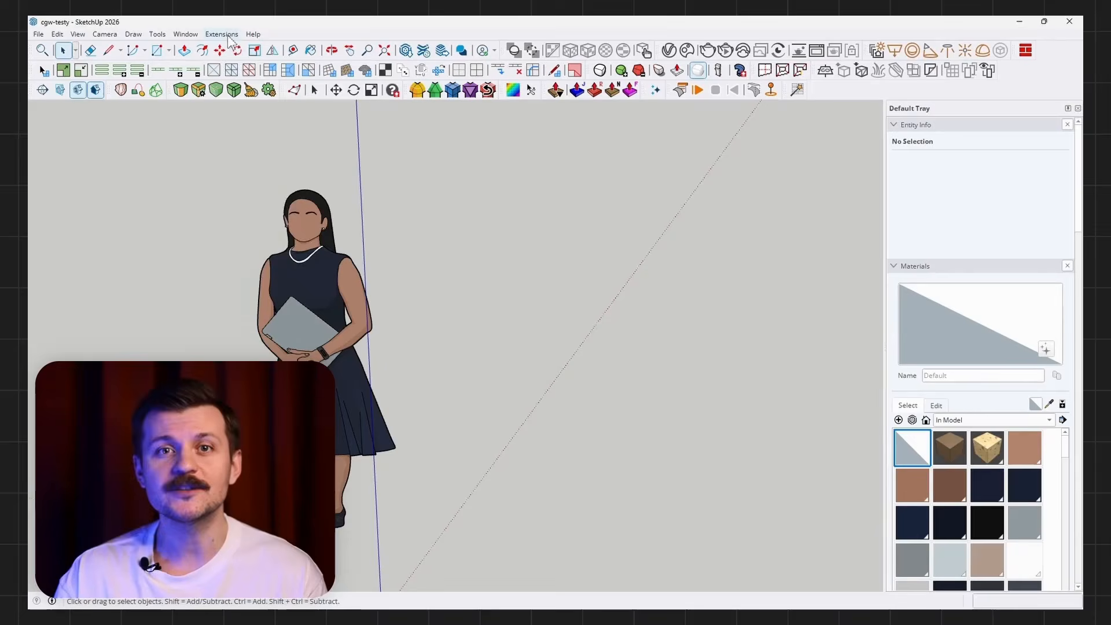
Install the extension from custom_ground_wizard_pro.rbz in the Extension Manager
click(229, 35)
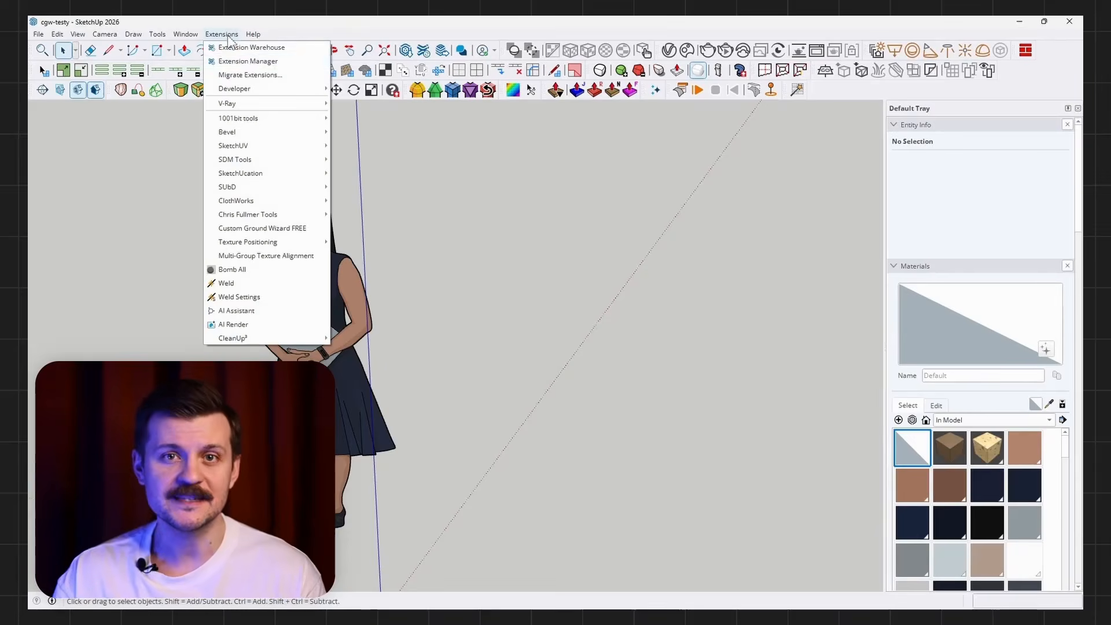
click(248, 58)
click(564, 499)
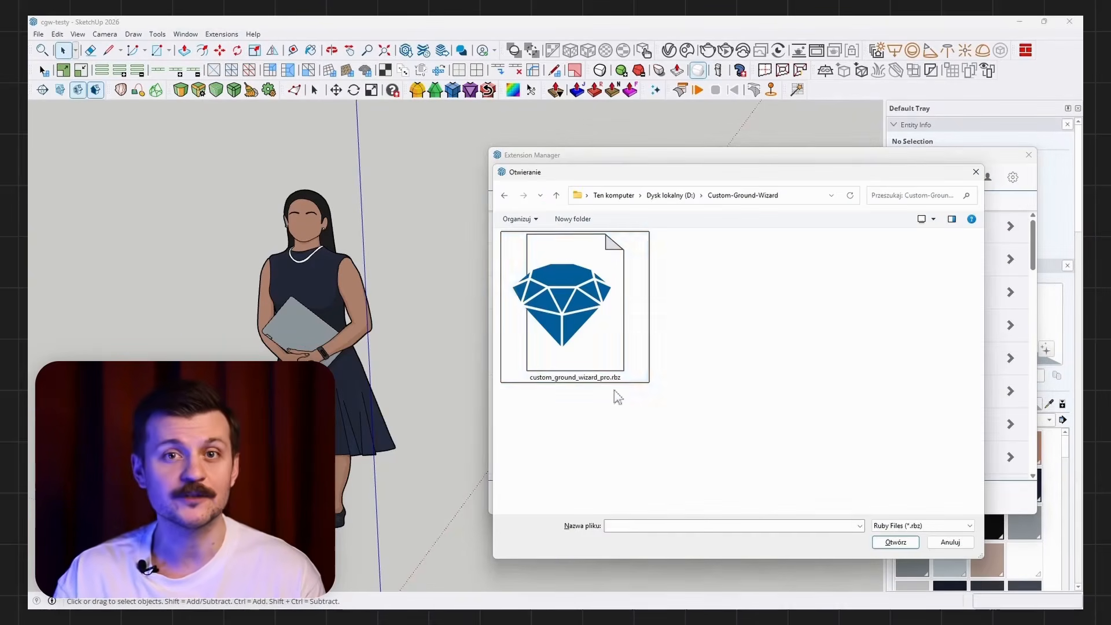
click(585, 343)
click(895, 542)
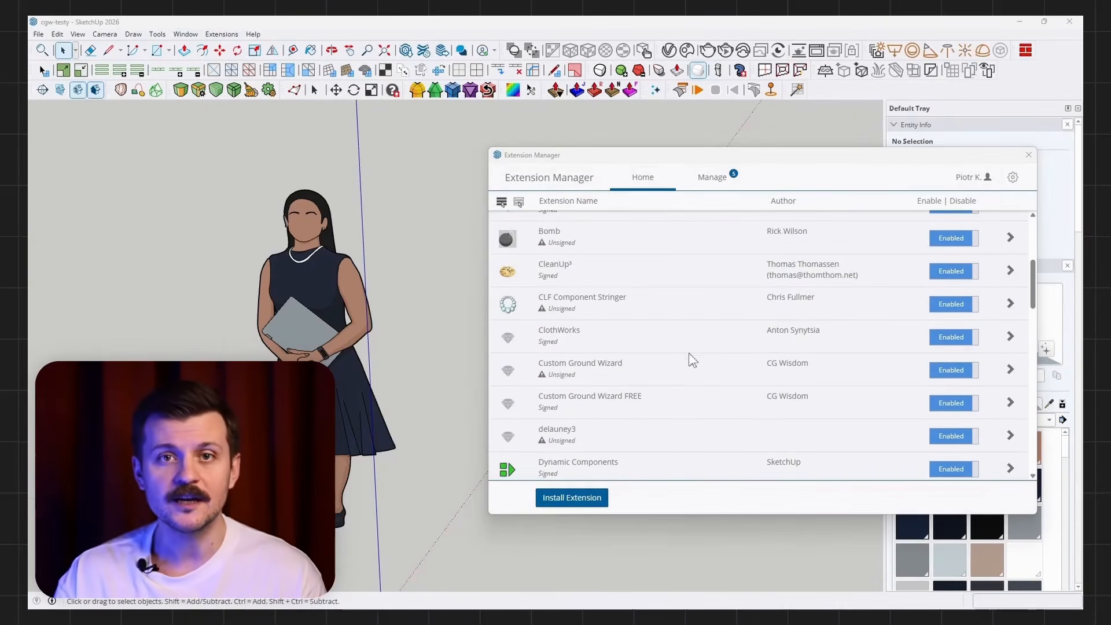
click(1028, 154)
Show the Custom Ground Wizard PRO toolbar in the workspace
click(78, 35)
click(98, 47)
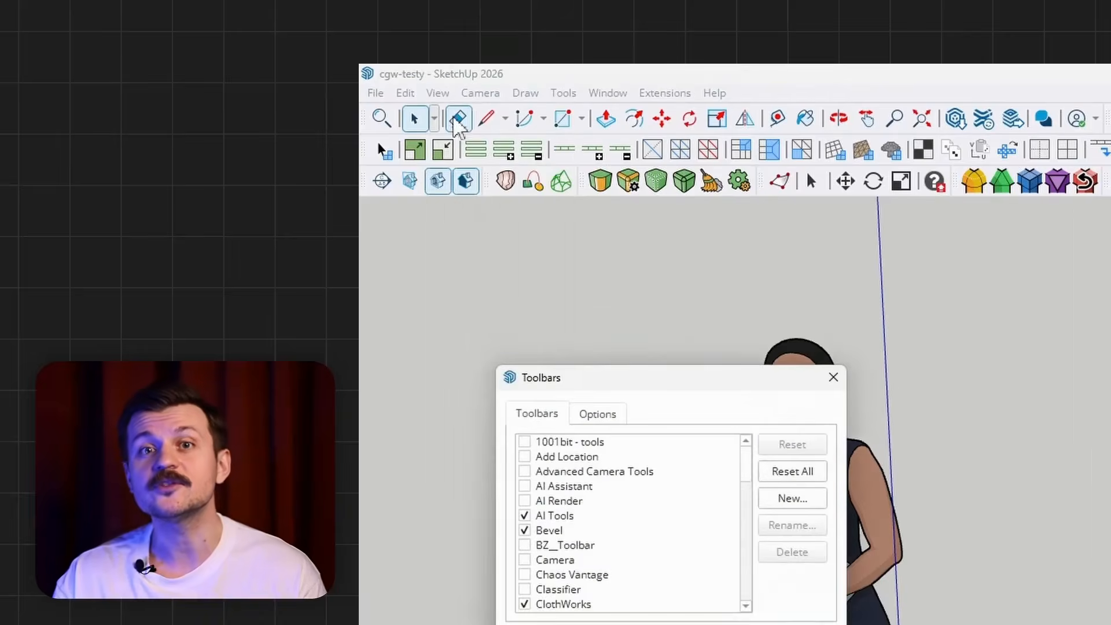
click(561, 339)
click(525, 340)
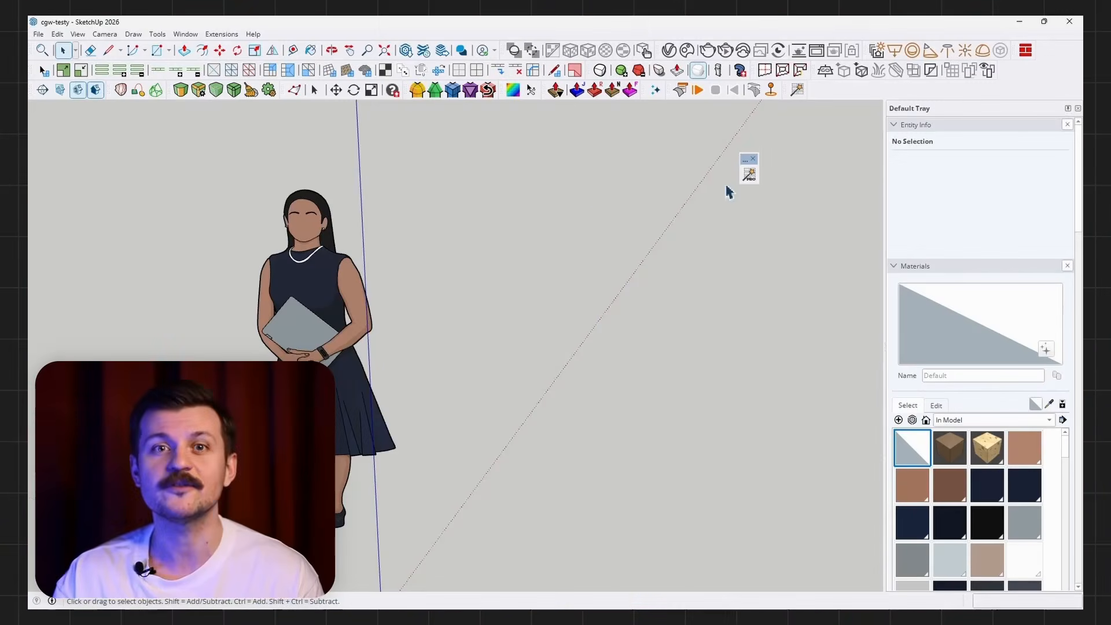
Launch Custom Ground Wizard PRO and activate it by pasting the license key
click(749, 175)
click(357, 296)
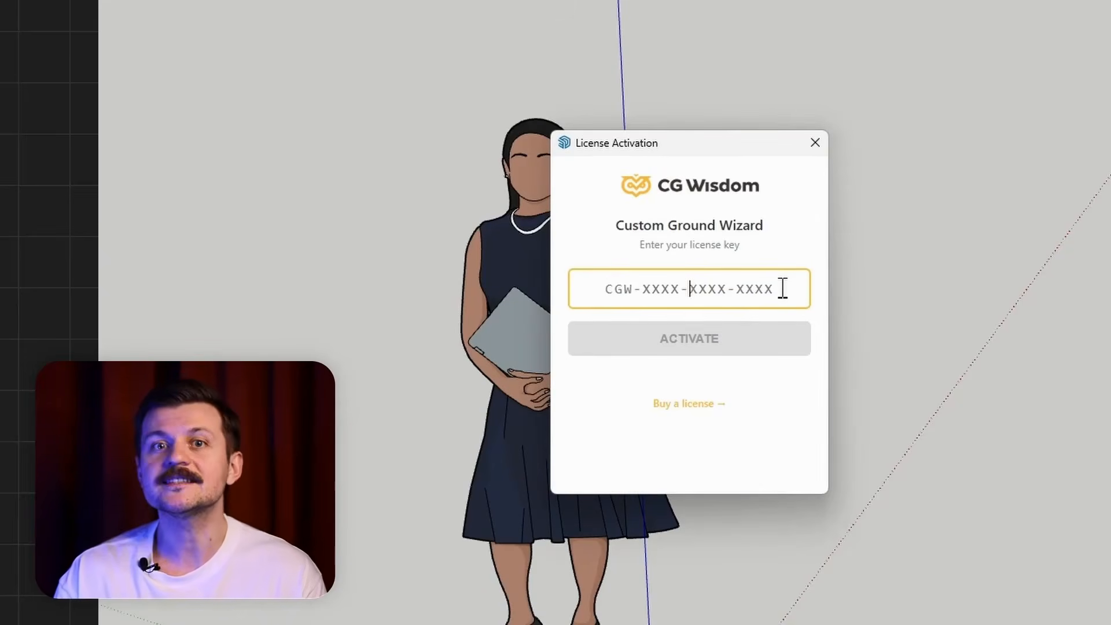
key(ctrl+v)
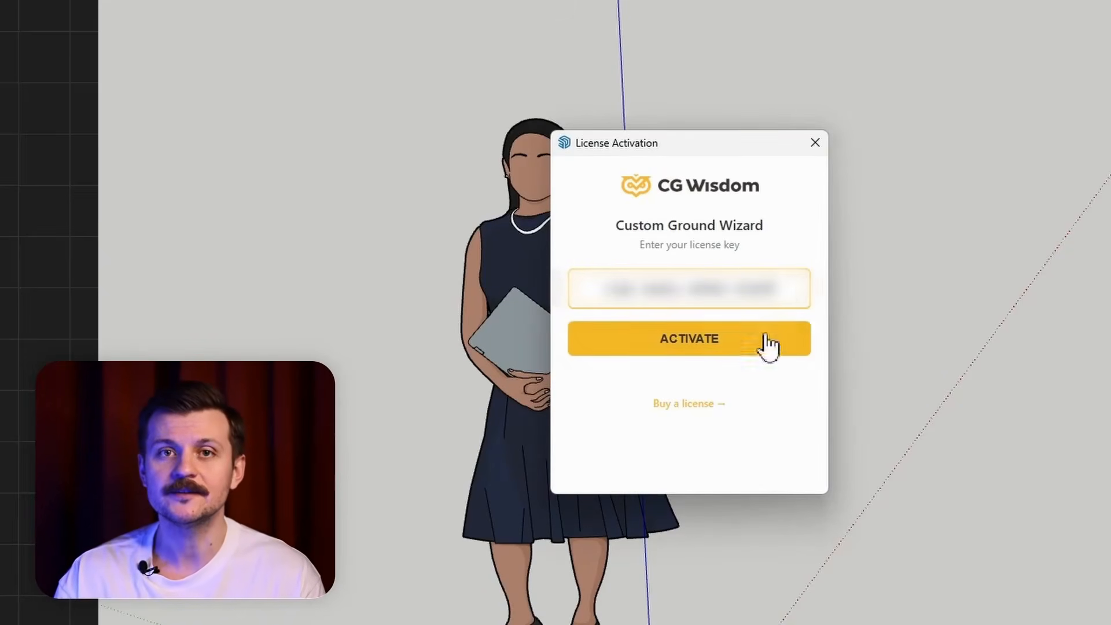
click(761, 340)
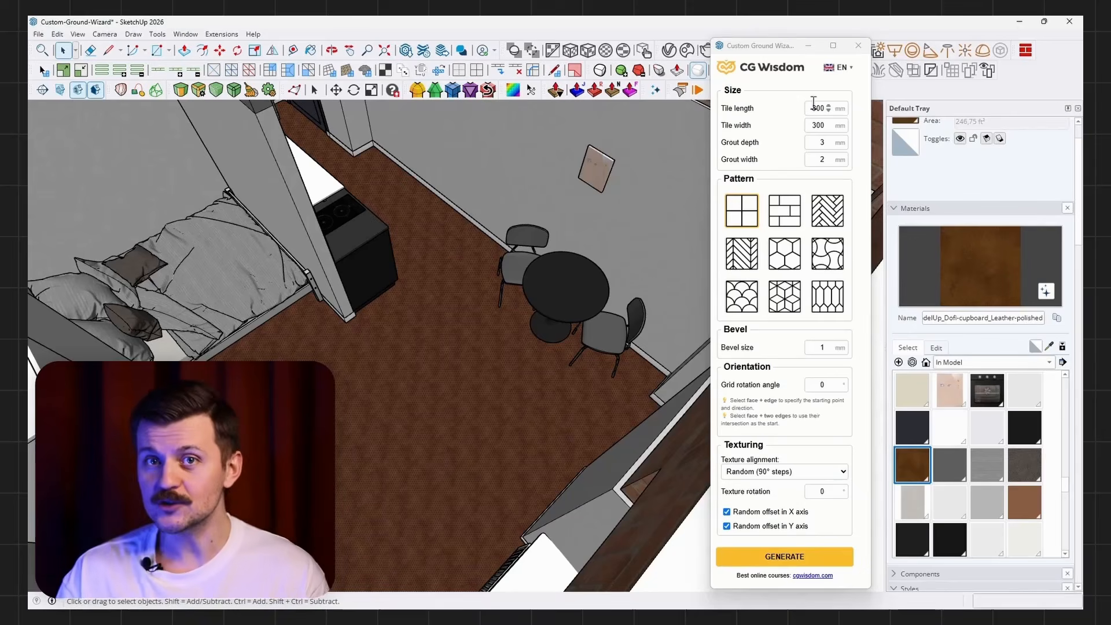
Set the tile length to 1200 mm and width to 400 mm, and generate grid tiles on the room floor
click(811, 108)
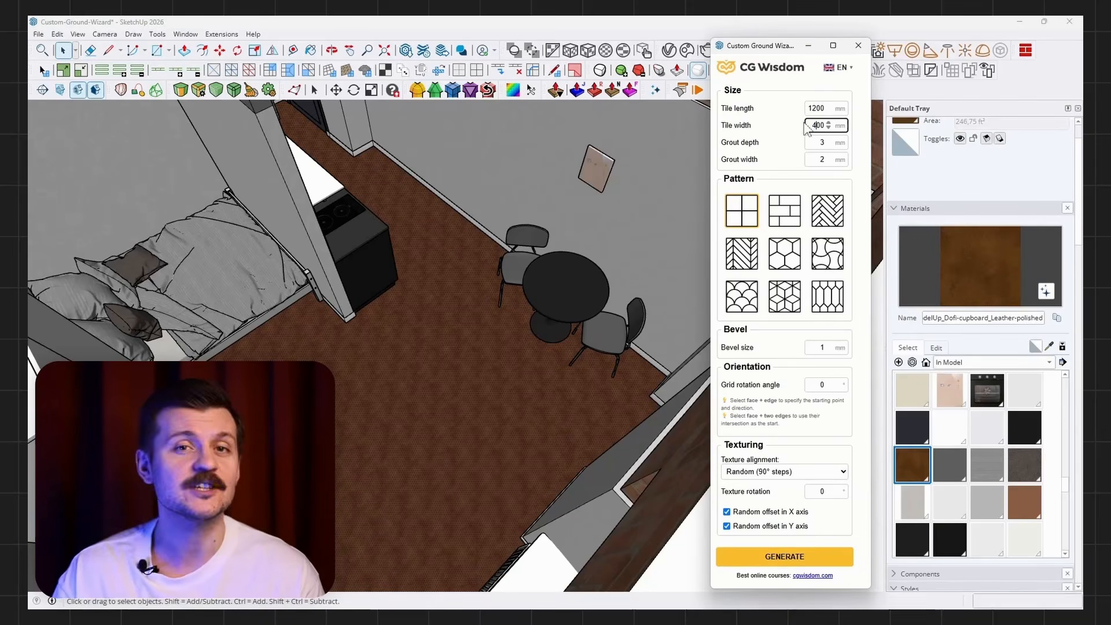
click(768, 558)
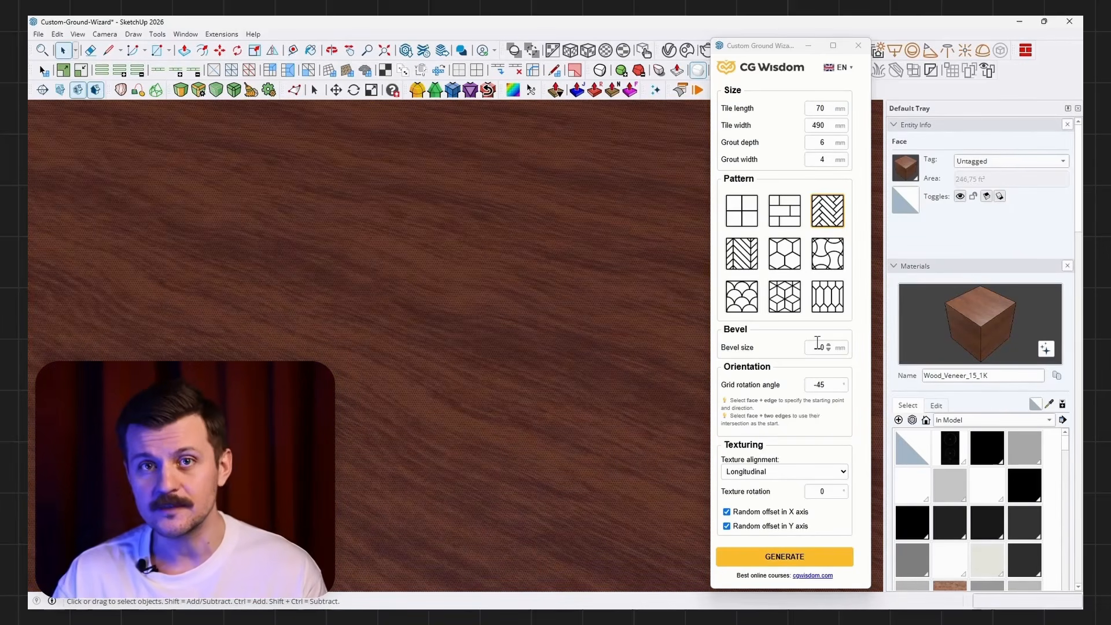
Set the bevel size to 1 mm and generate 70 × 490 mm herringbone planks on the wood veneer floor
drag(817, 343, 847, 347)
text(1)
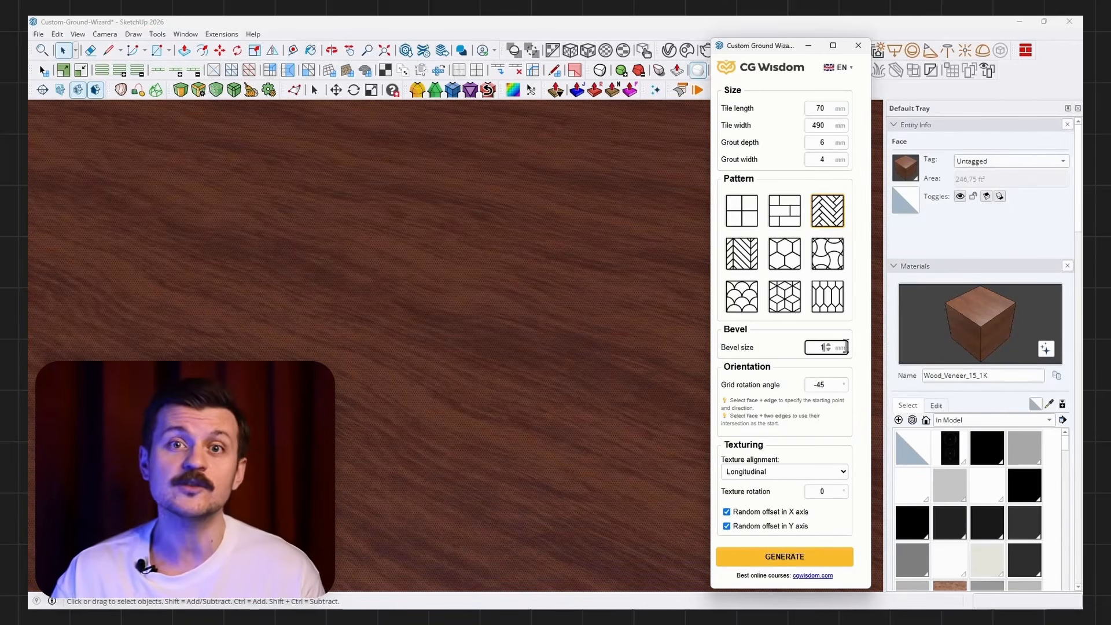
click(797, 557)
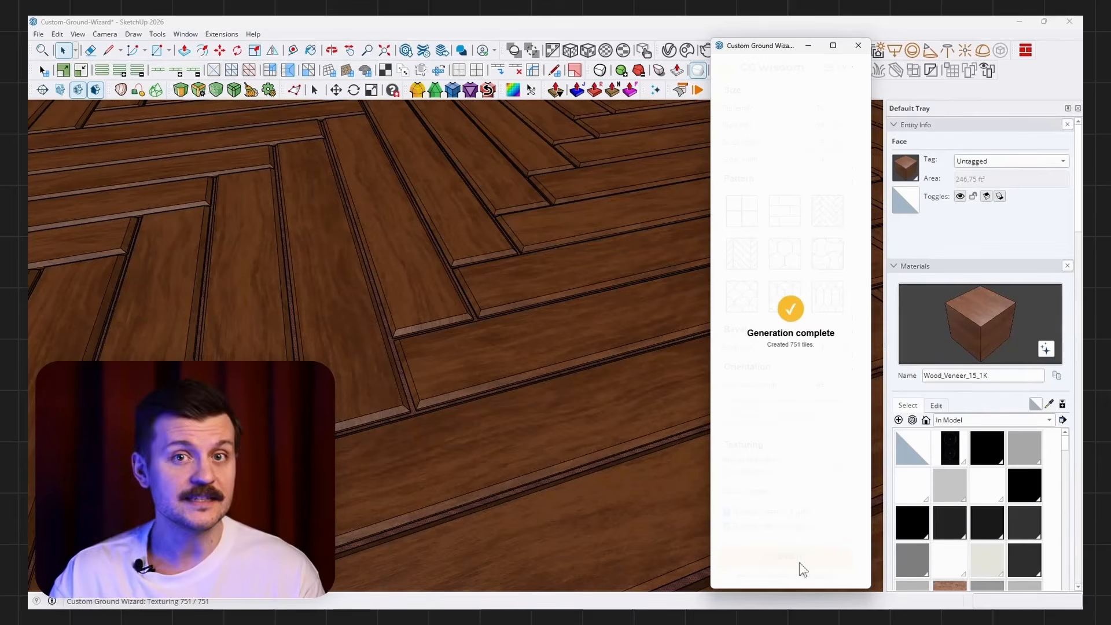
middle_drag(440, 326, 471, 317)
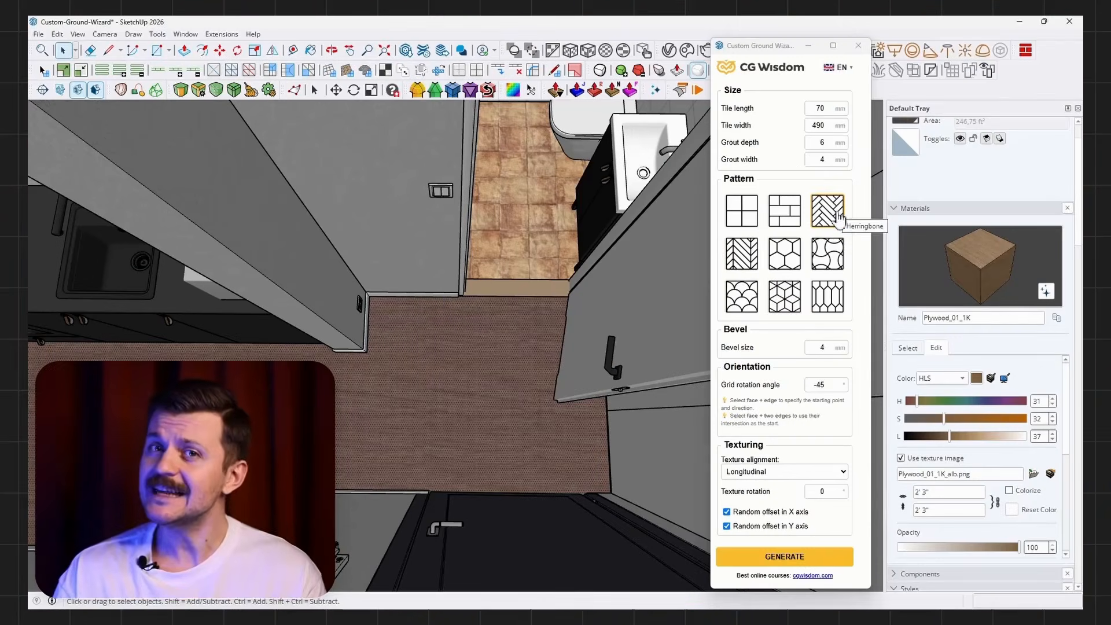
Generate the plywood hallway floor as herringbone with a 4 mm bevel and -45° rotation, and regenerate it as chevron at 0°
click(795, 556)
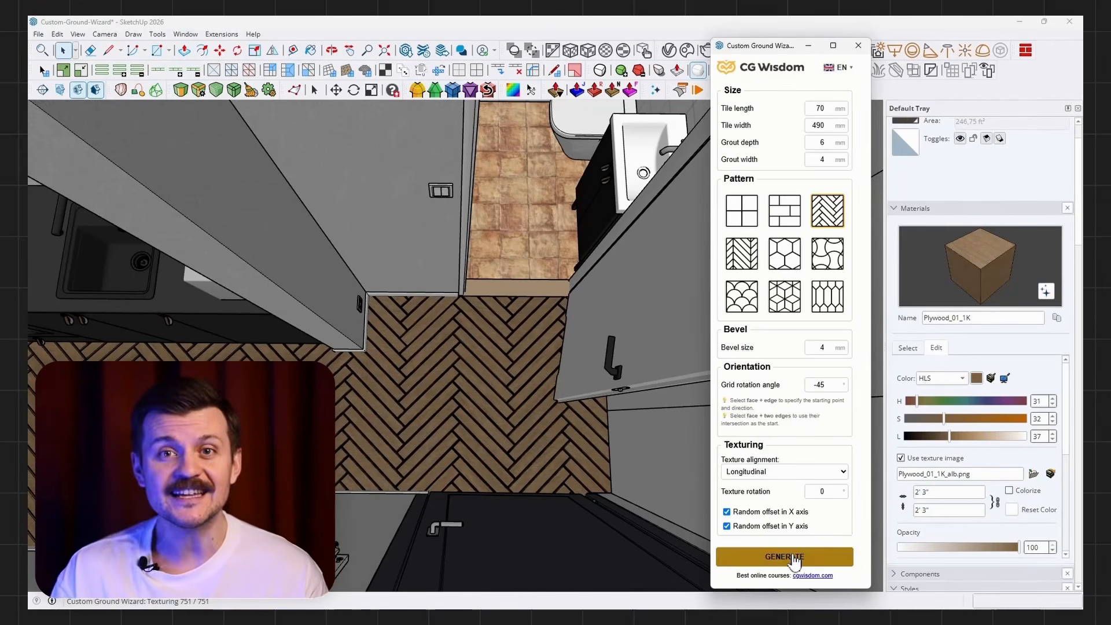
click(795, 558)
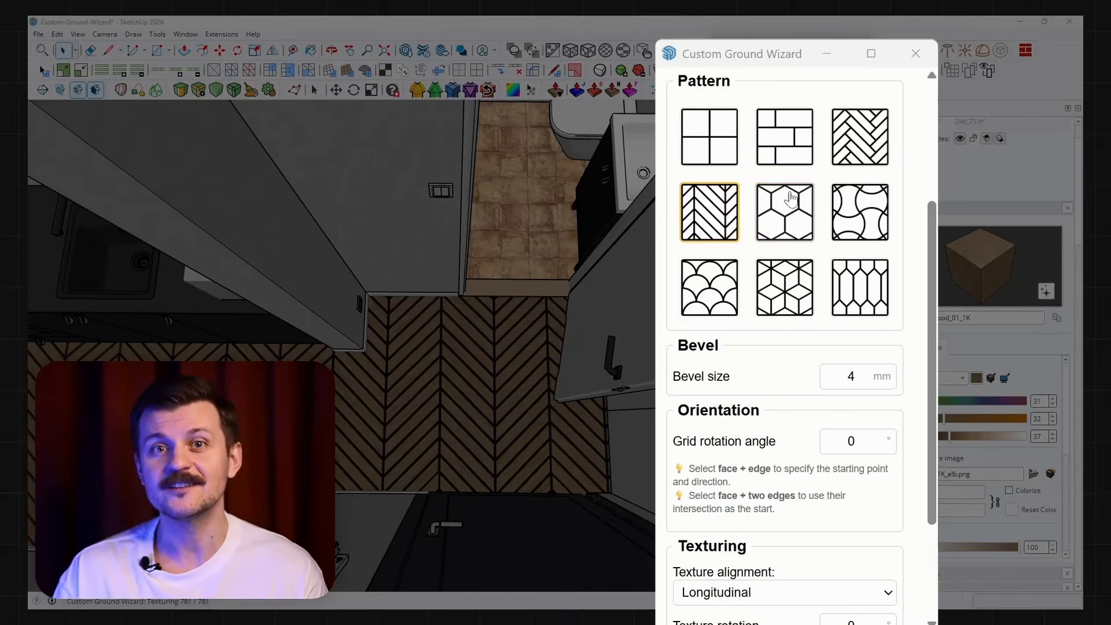
Preview the settings of the curved, fish-scale and cube tile patterns
click(849, 209)
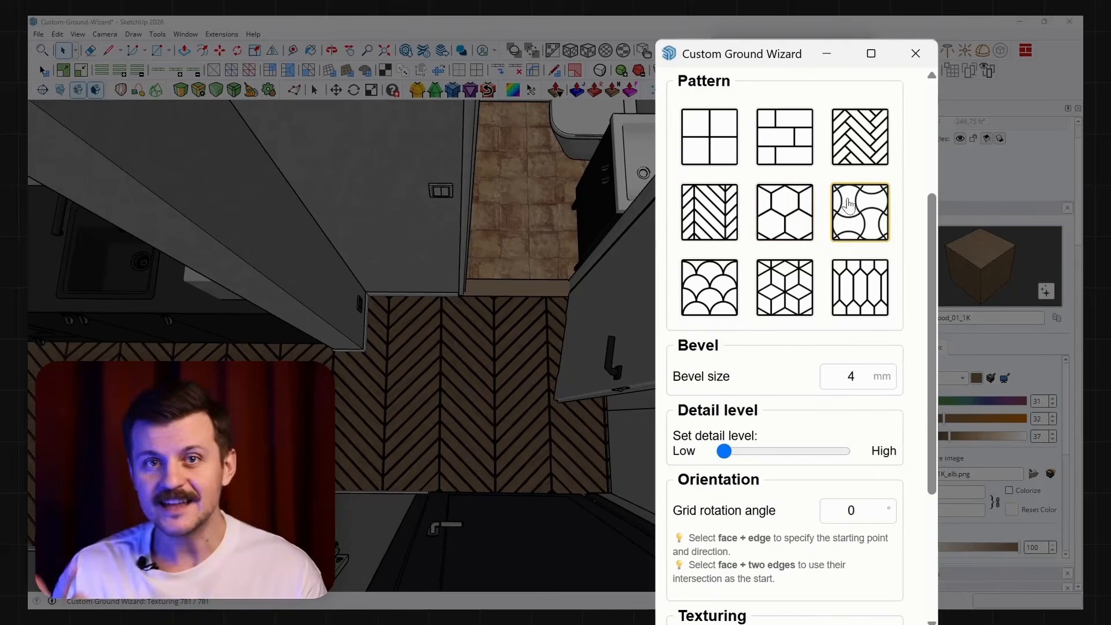
click(707, 285)
click(788, 286)
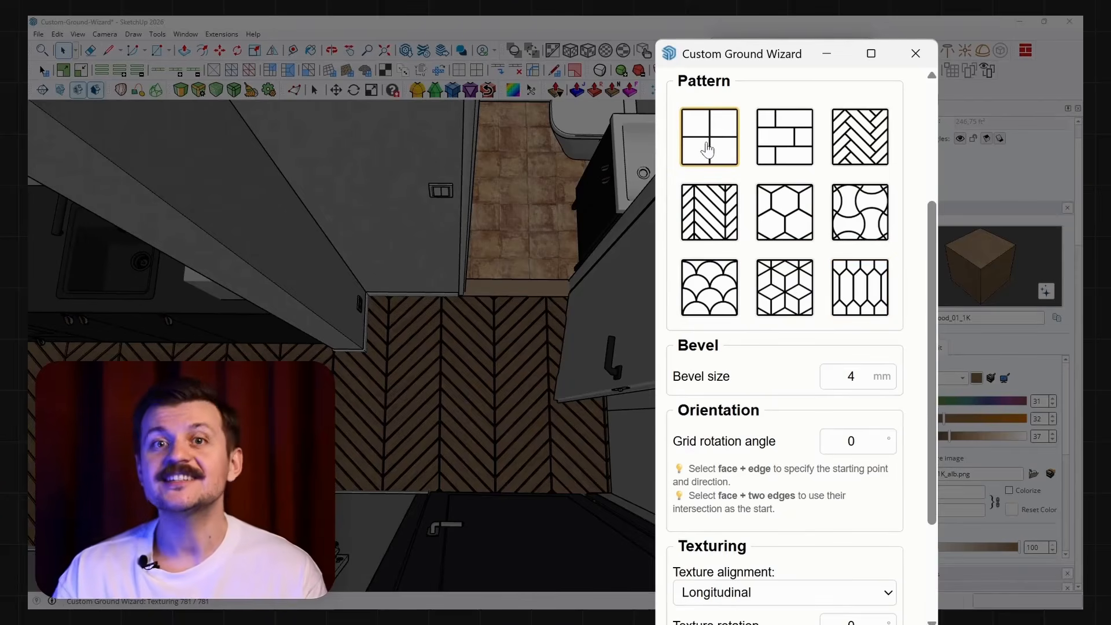
Generate 200 × 65 mm brick-pattern tiles with a 50% row offset and 1 mm bevel on the upper wall face
click(785, 152)
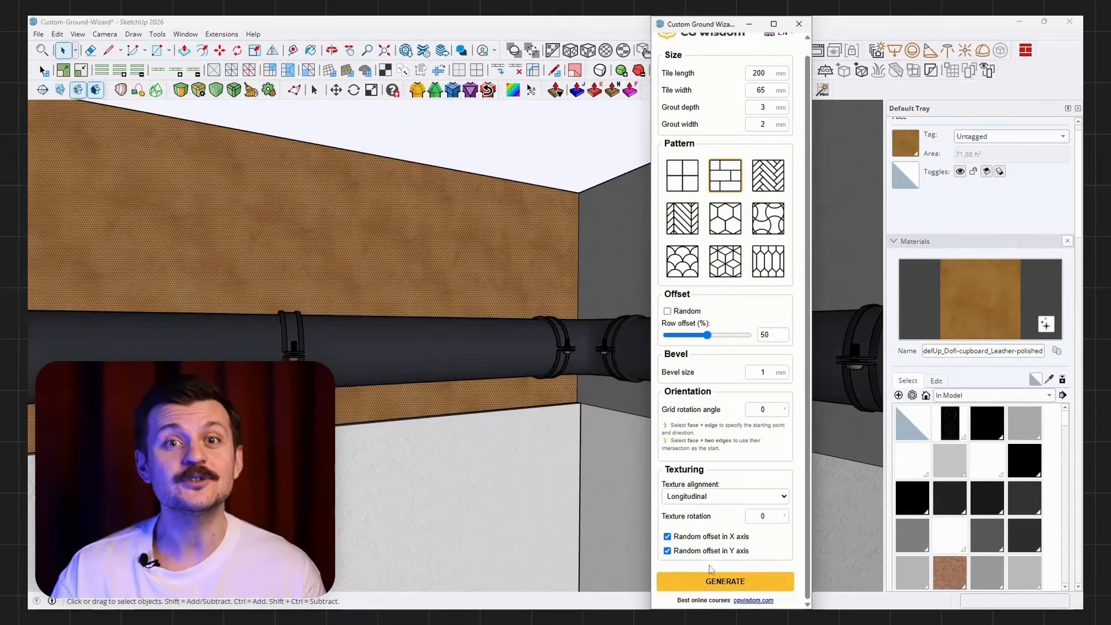
click(713, 580)
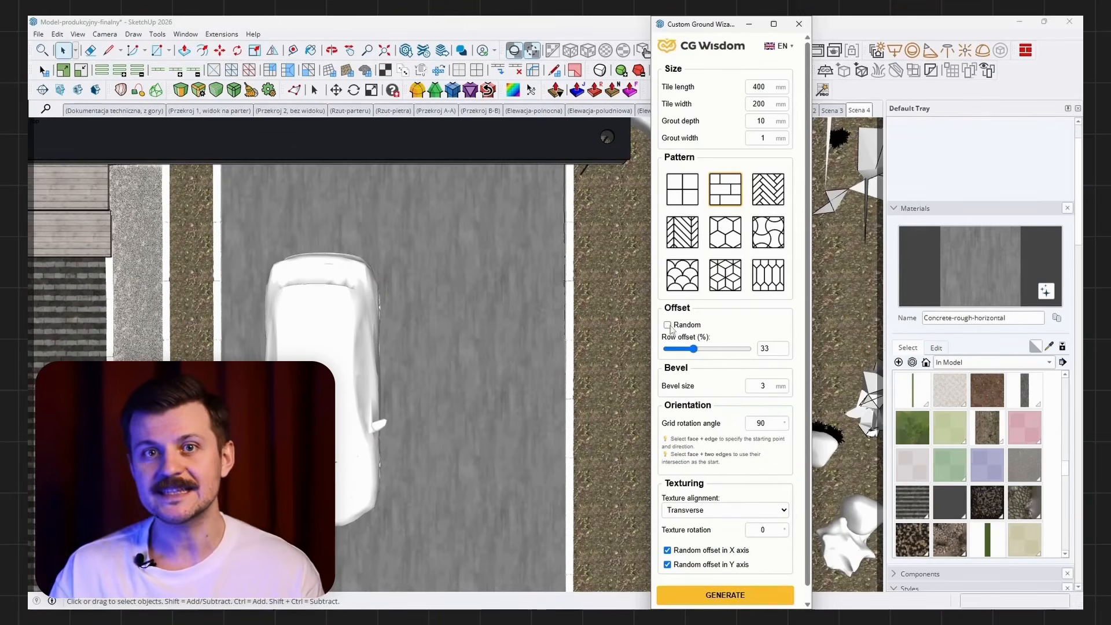
Generate 400 × 200 mm brick-pattern pavers on the concrete driveway, rotated 90° with transverse texture alignment
scroll(671, 330, down, 1)
click(512, 375)
click(677, 565)
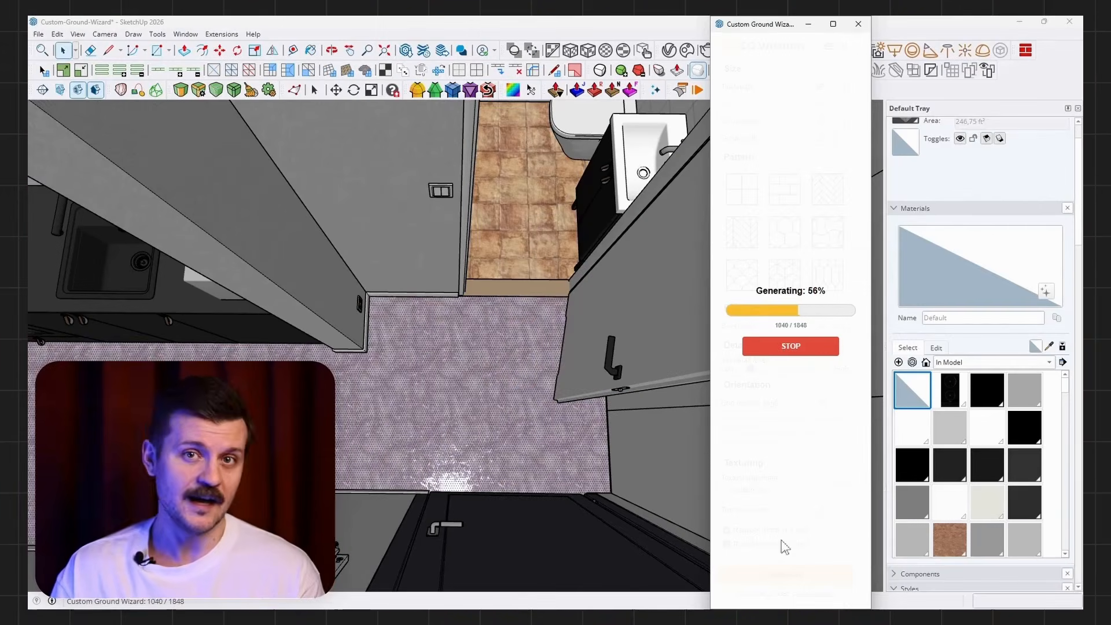
Stop the running tile generation on the hallway floor
click(791, 349)
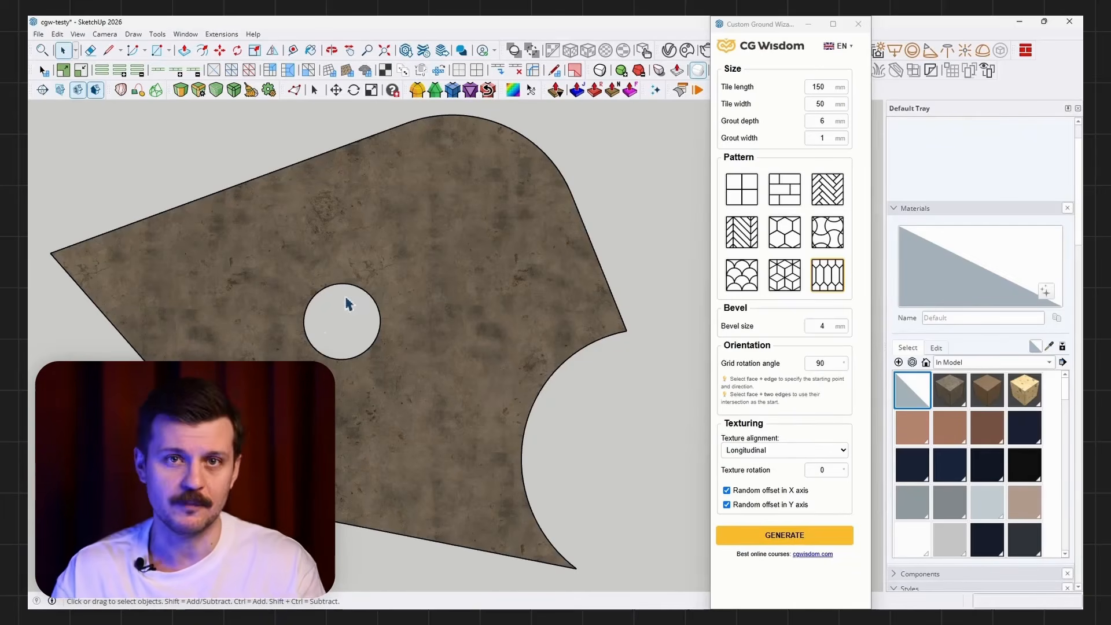
Generate 150 × 50 mm elongated hexagon tiles rotated 90° on the irregular face with the circular hole, and inspect them closely
click(487, 313)
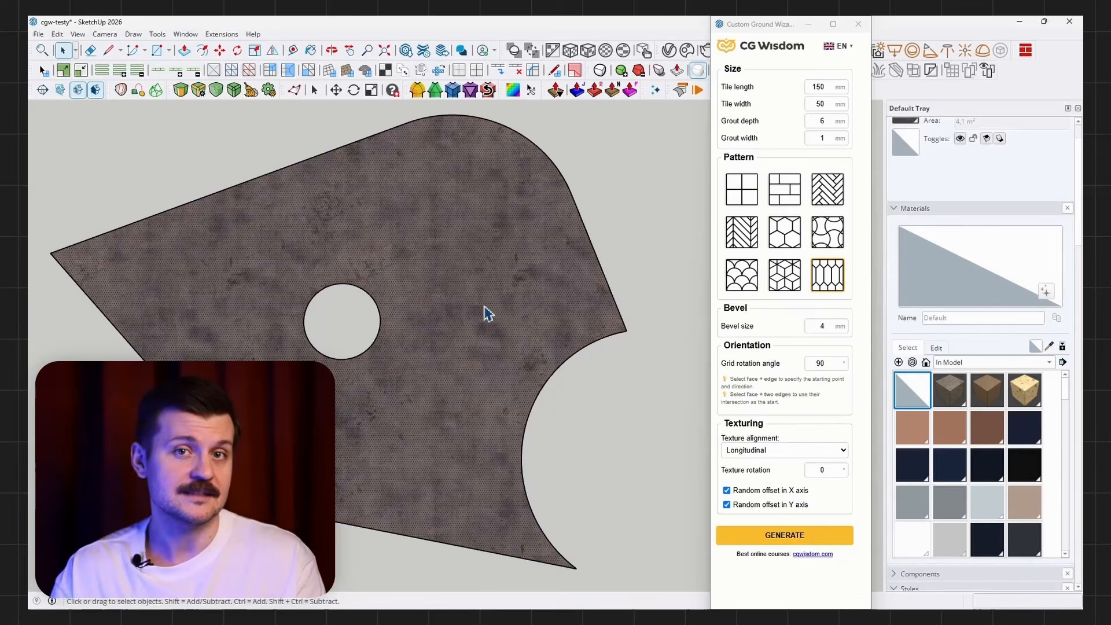
click(747, 530)
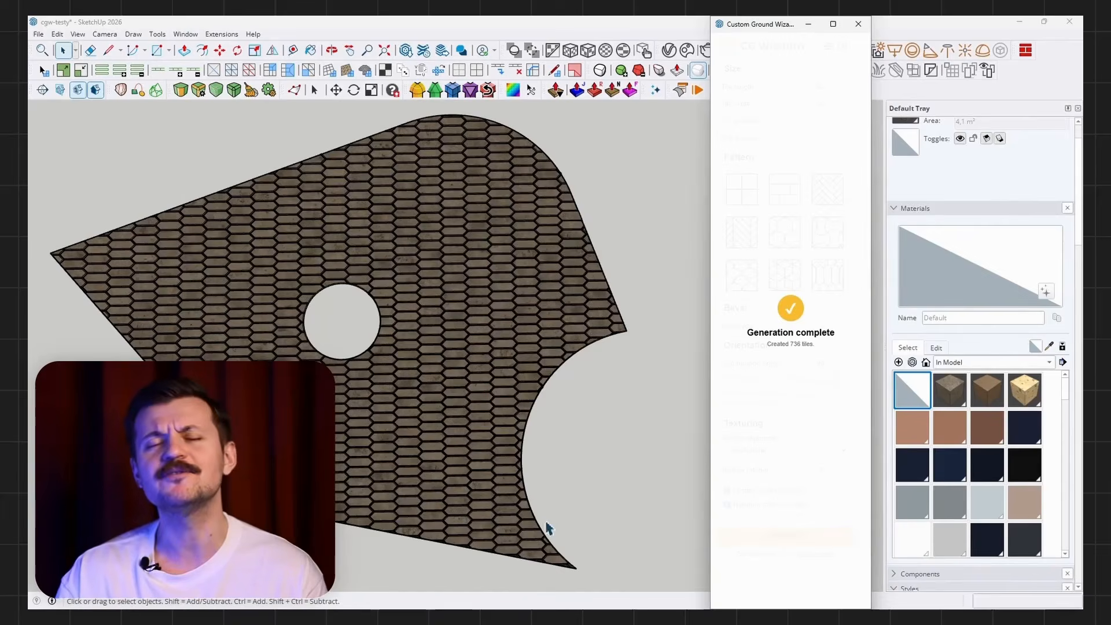
scroll(548, 528, up, 10)
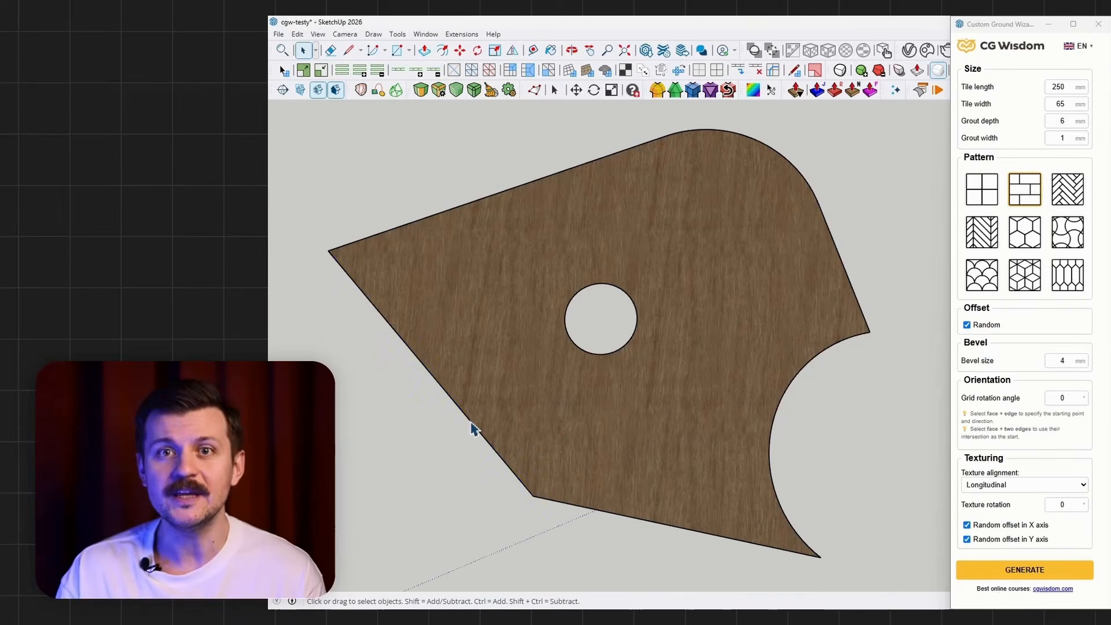
Select the wood face with its slanted straight edge as direction, and generate 250 × 65 mm brick tiles with random offset
ctrl+click(504, 418)
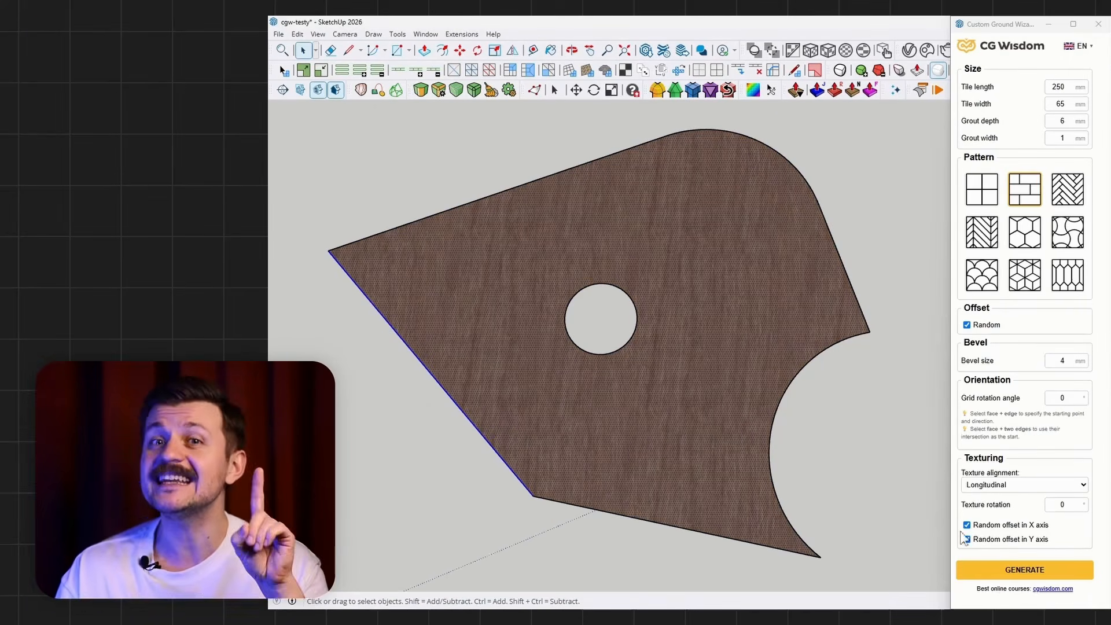
click(992, 570)
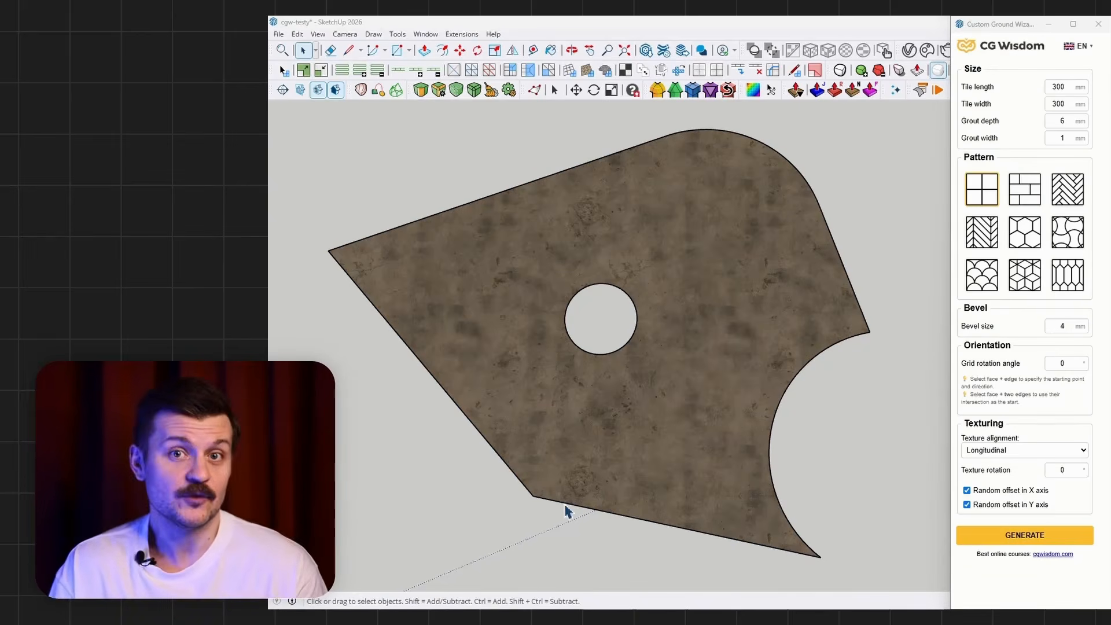
Select the face with its two adjoining straight edges as the starting corner, and generate 300 × 300 mm grid tiles
click(565, 504)
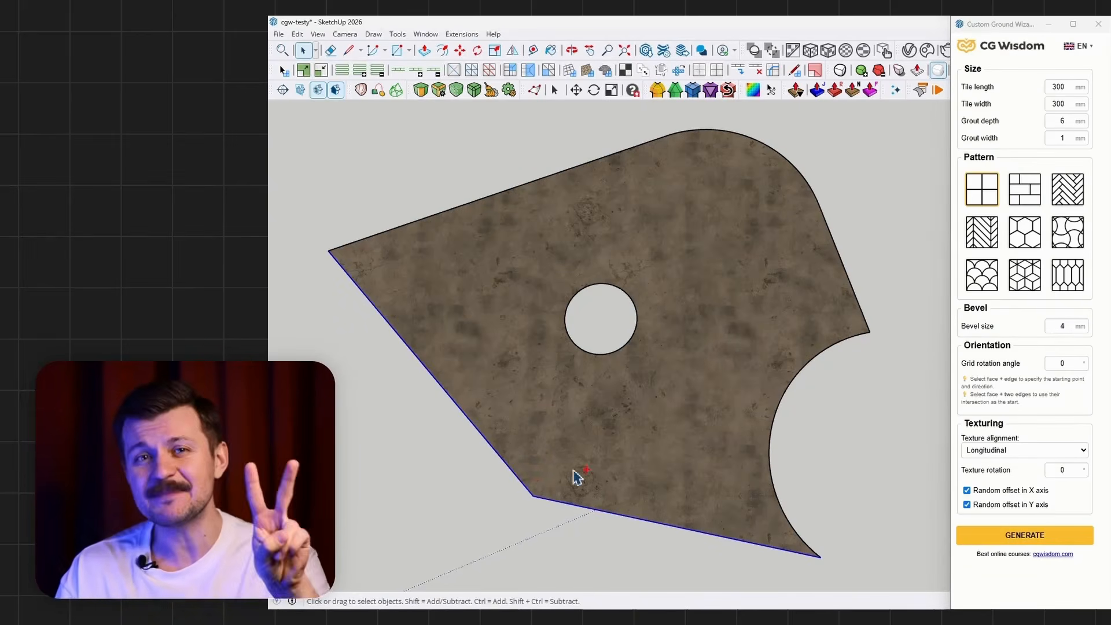
ctrl+click(577, 477)
click(980, 527)
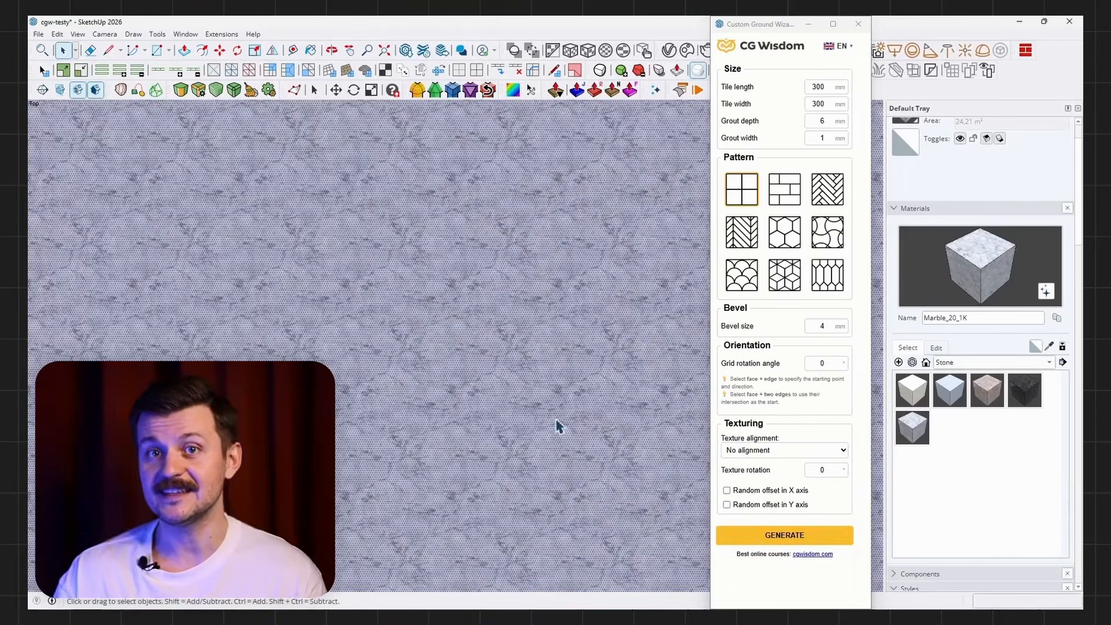
Set the texture alignment to Random (90° steps) and generate 300 × 300 mm grid tiles on the marble face
click(797, 451)
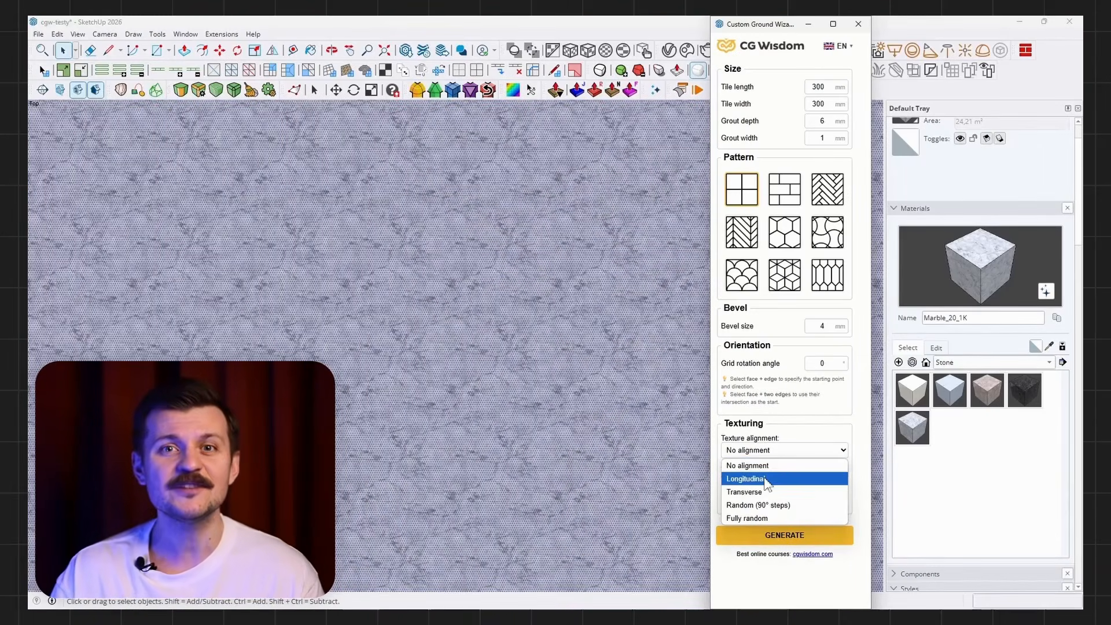
click(783, 479)
click(774, 452)
click(768, 491)
click(777, 452)
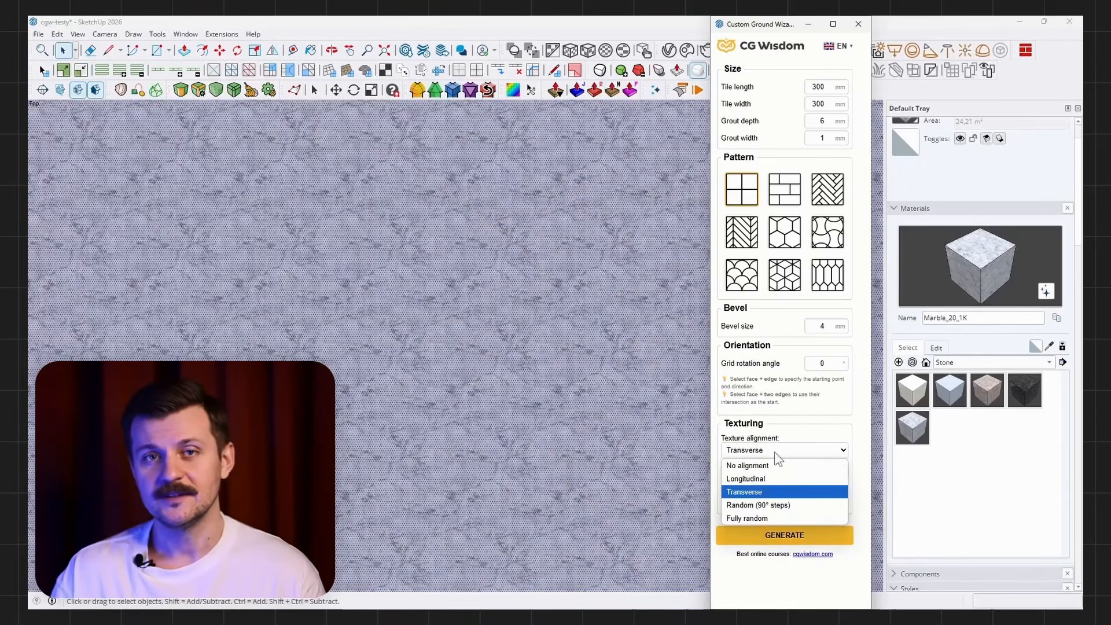
click(777, 504)
click(771, 537)
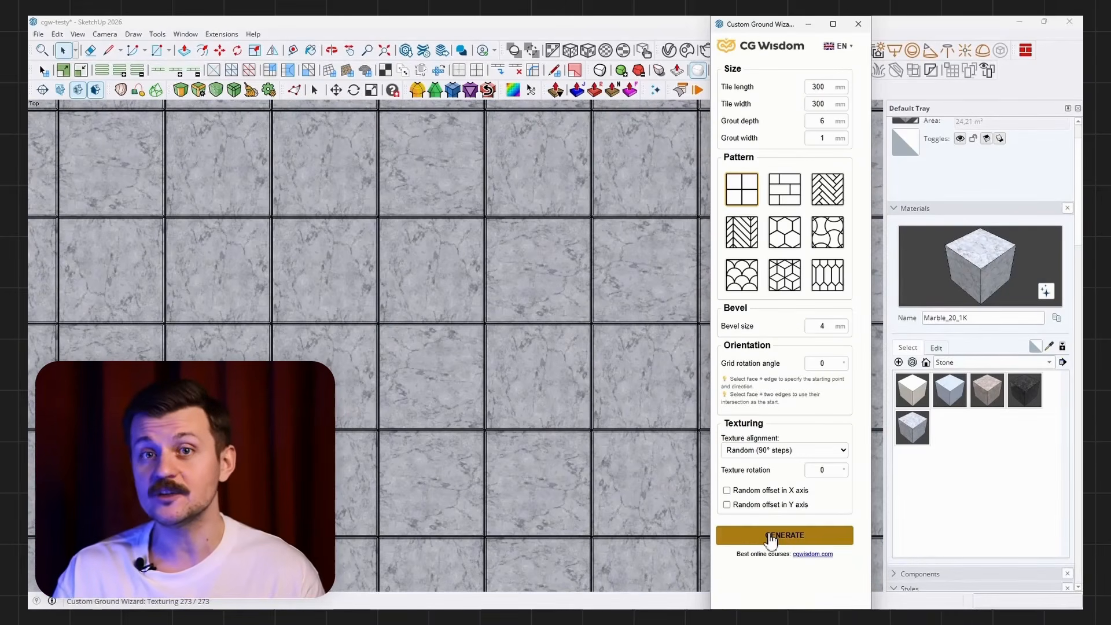
Set the texture alignment to Fully random
click(776, 450)
click(763, 519)
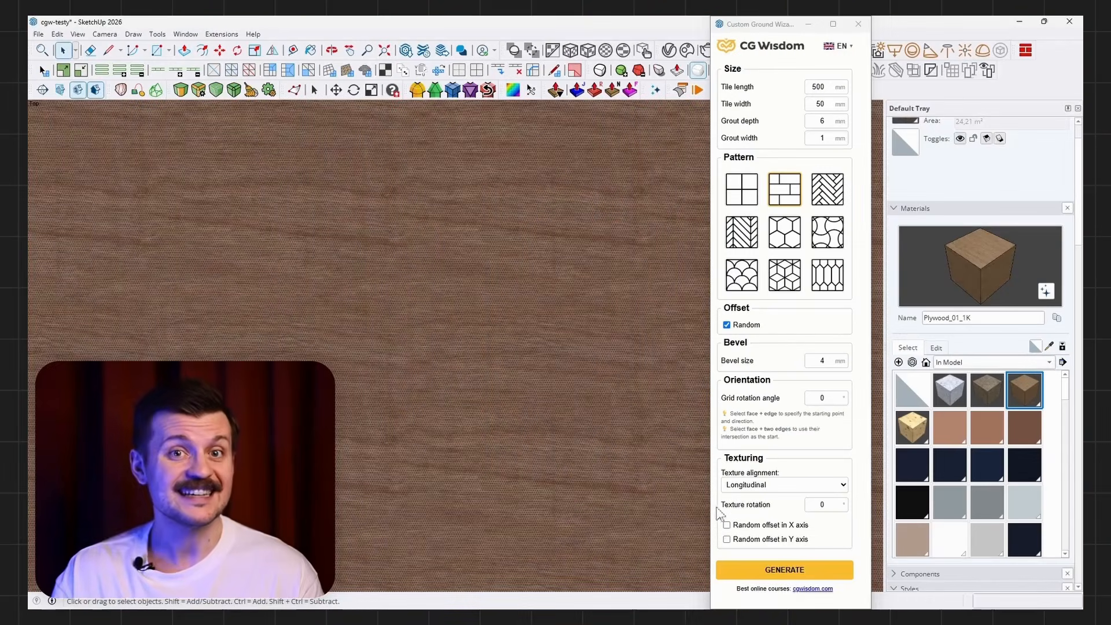
Enable random texture offset in the X and Y axes, and generate 500 × 50 mm randomly offset planks on the plywood face
click(726, 525)
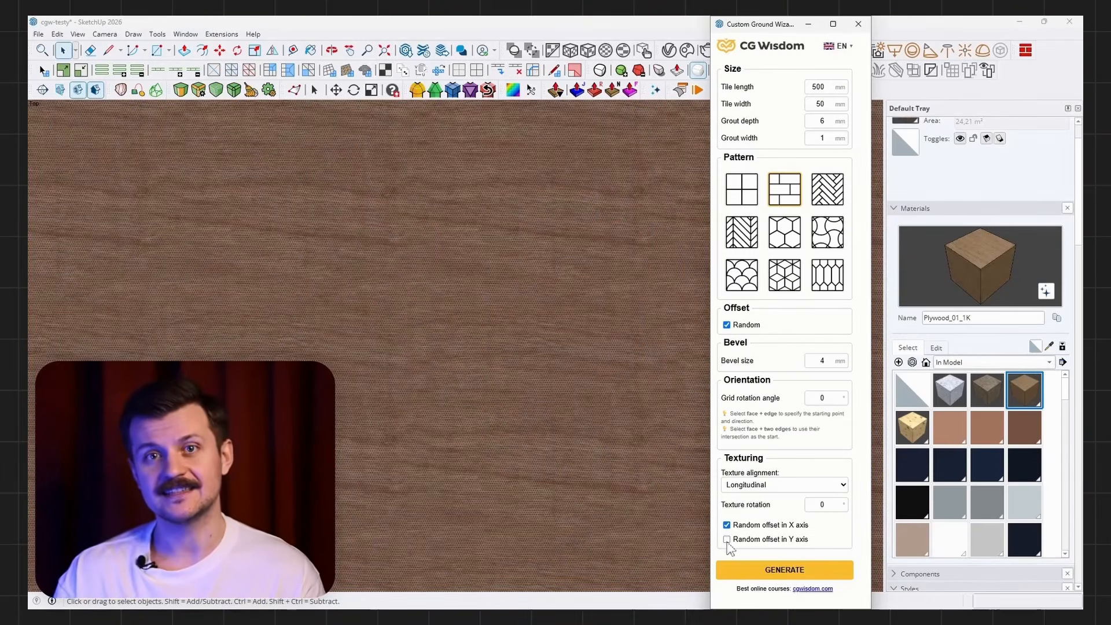
click(745, 572)
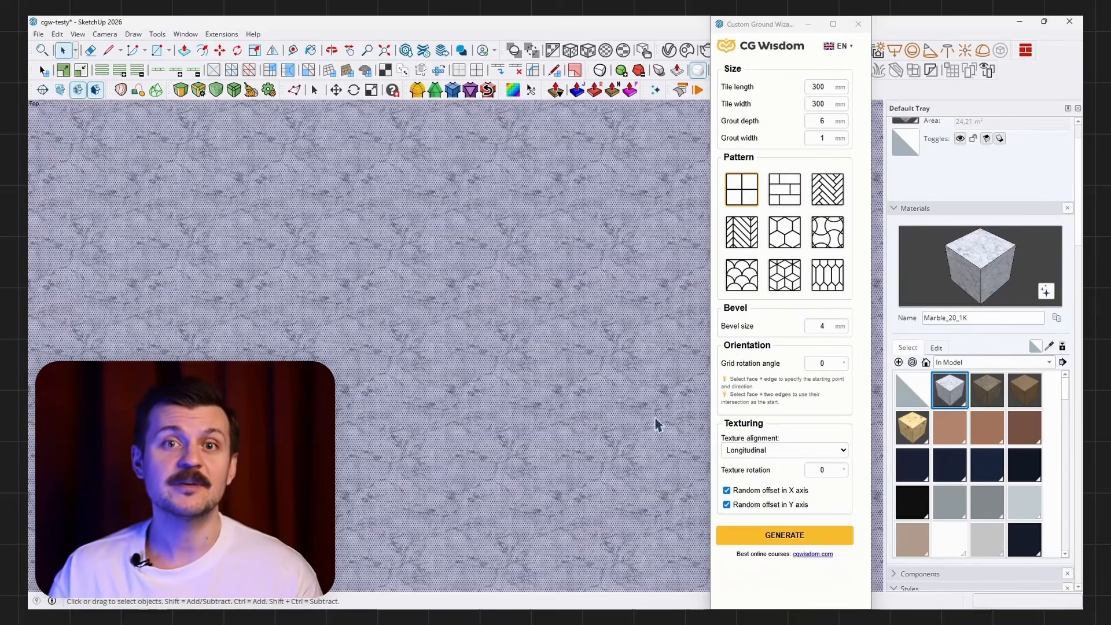
Change the marble face's texture alignment from Longitudinal to Fully random and generate its 300 × 300 mm grid tiles
click(747, 450)
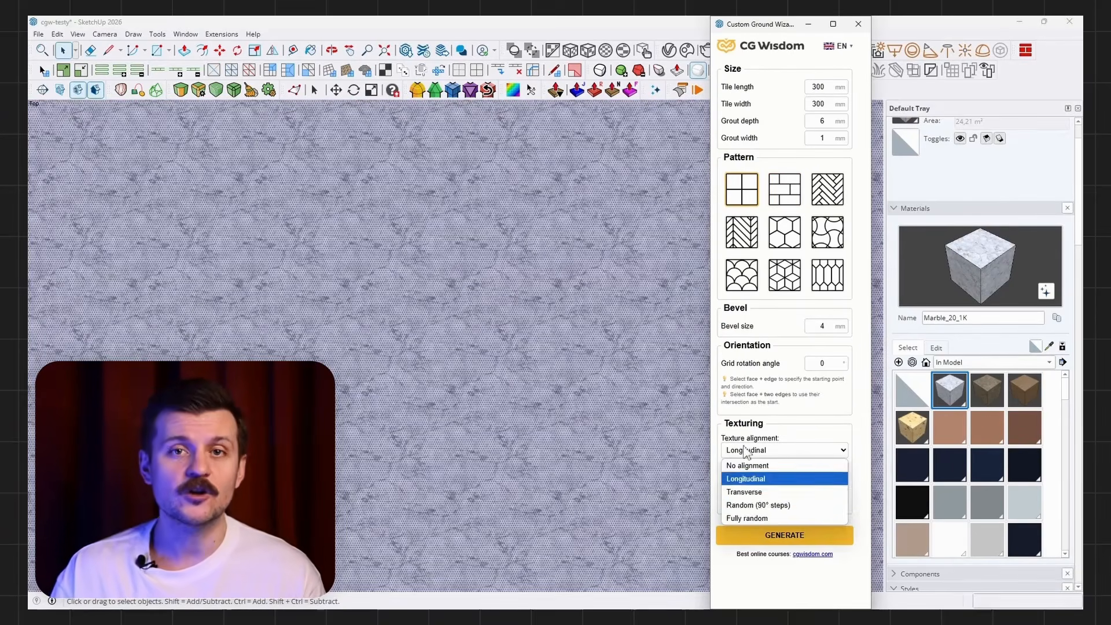
click(756, 520)
click(759, 536)
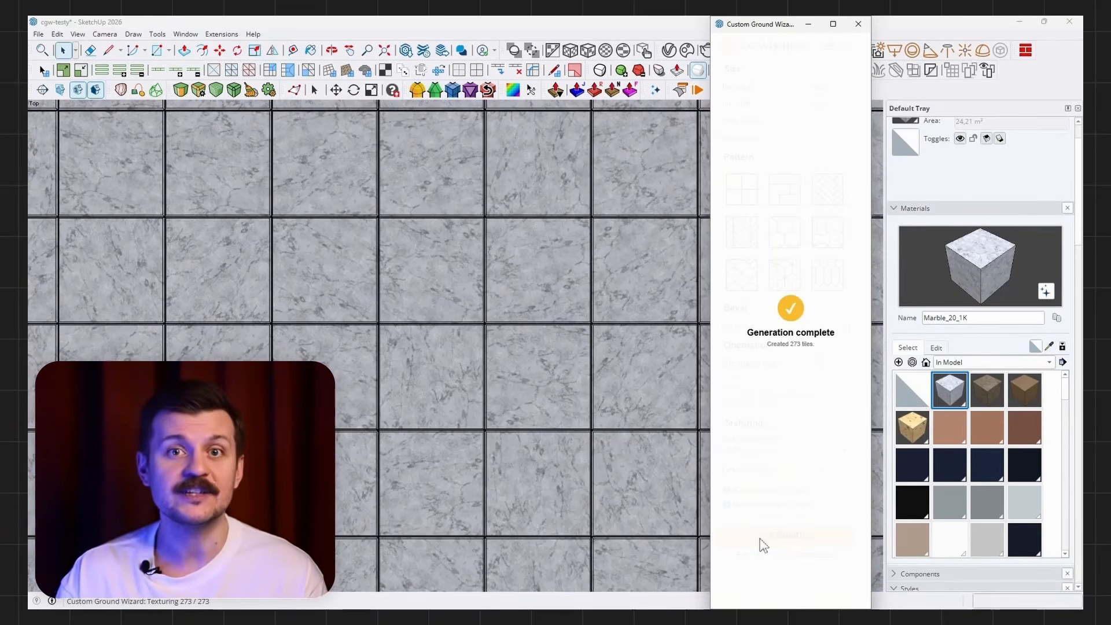